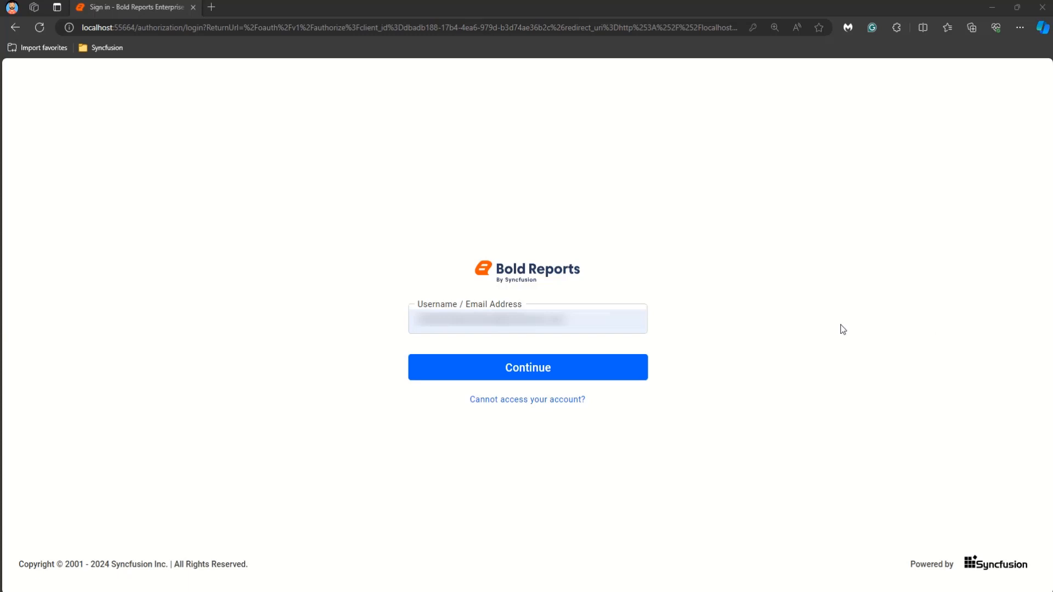
# Step: Continue signing in with the entered username and open the Adventure Works Sales category
pyautogui.click(639, 367)
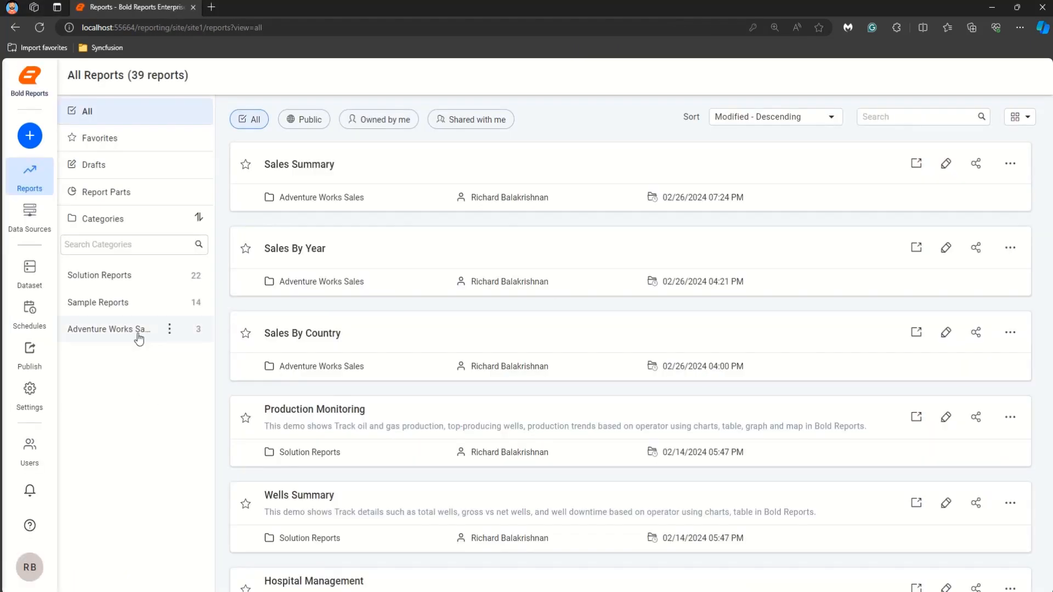
pyautogui.click(140, 337)
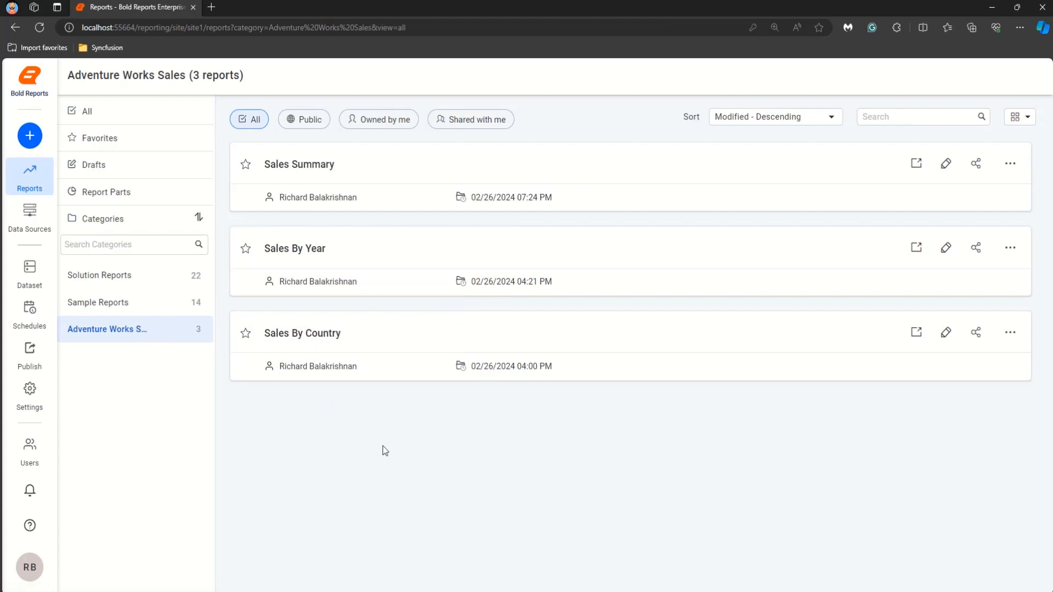
# Step: Open the Sales By Year report and scroll through its chart and table
pyautogui.click(426, 259)
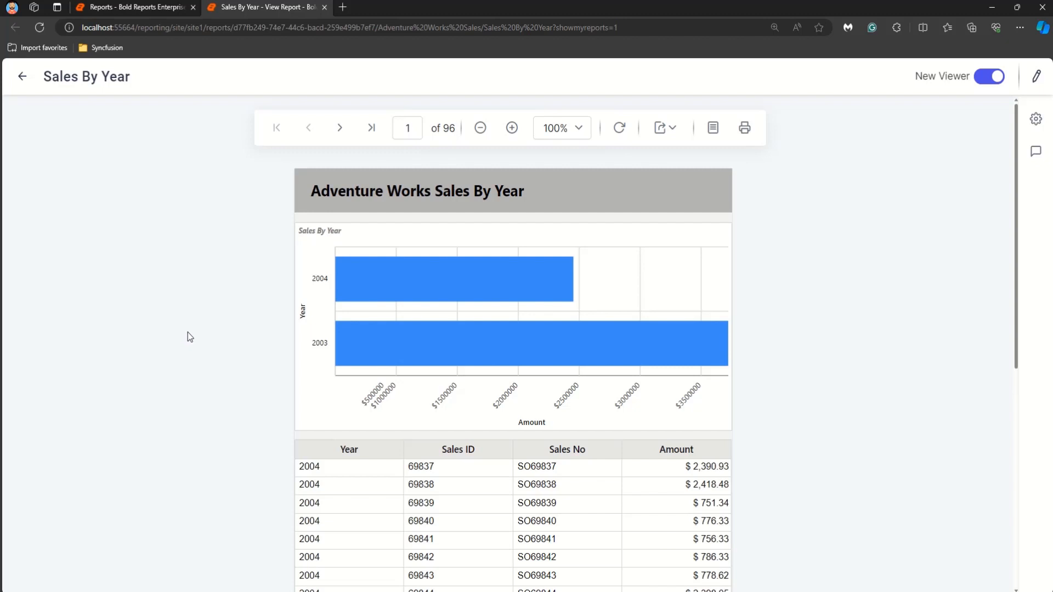
pyautogui.scroll(-4, 188, 333)
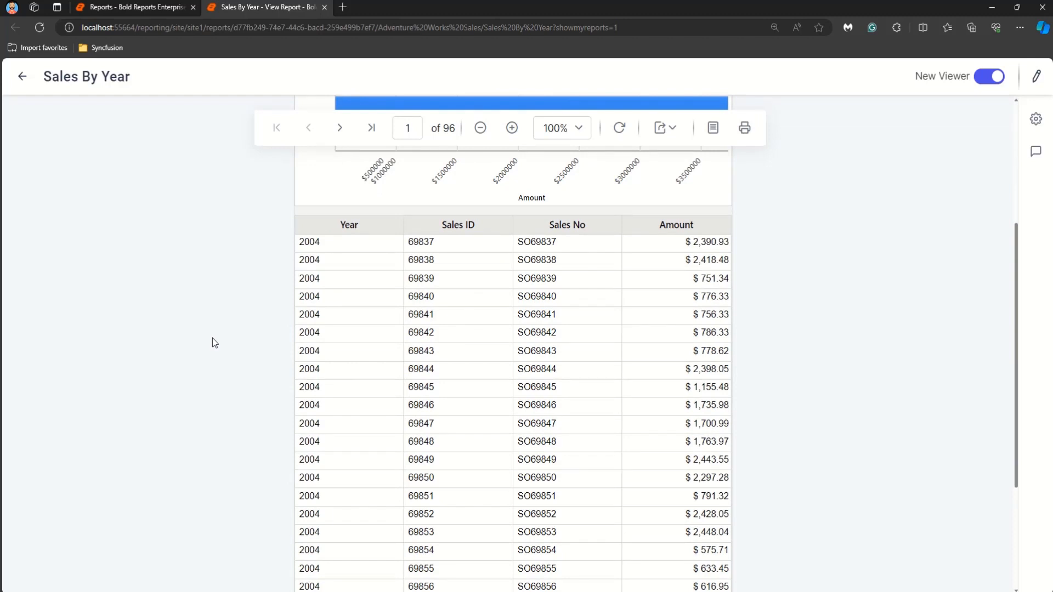
pyautogui.scroll(3, 213, 339)
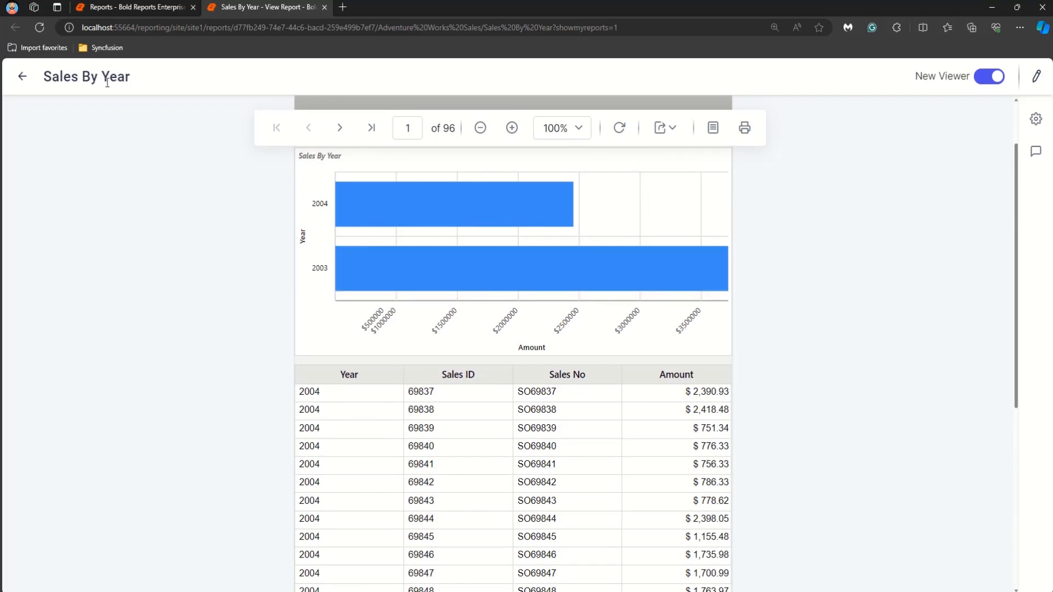
pyautogui.scroll(2, 115, 126)
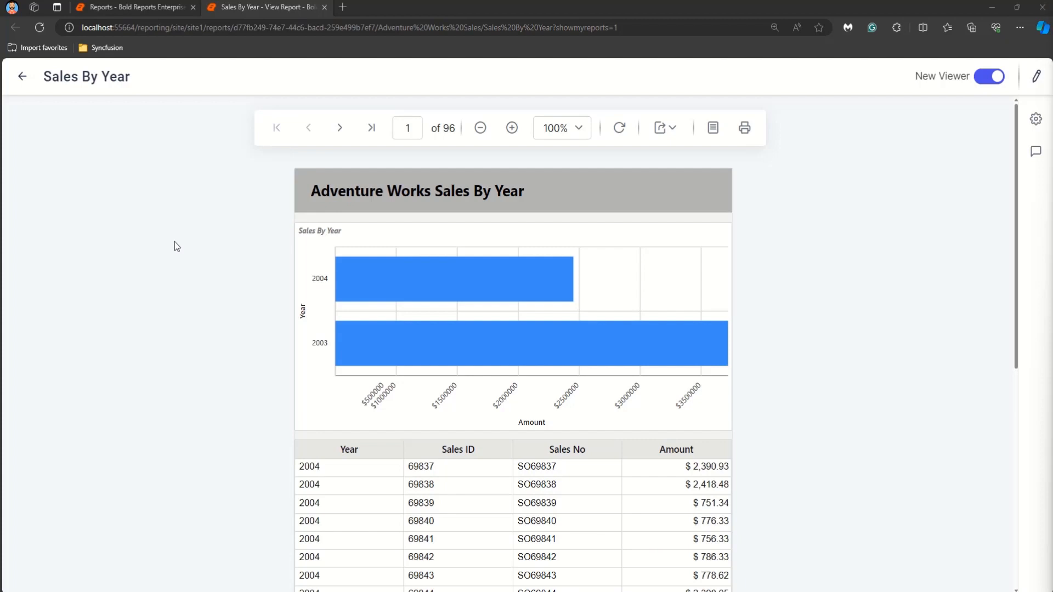
# Step: Return to the report list, open the Sales By Country report and scroll through its map and table
pyautogui.click(130, 5)
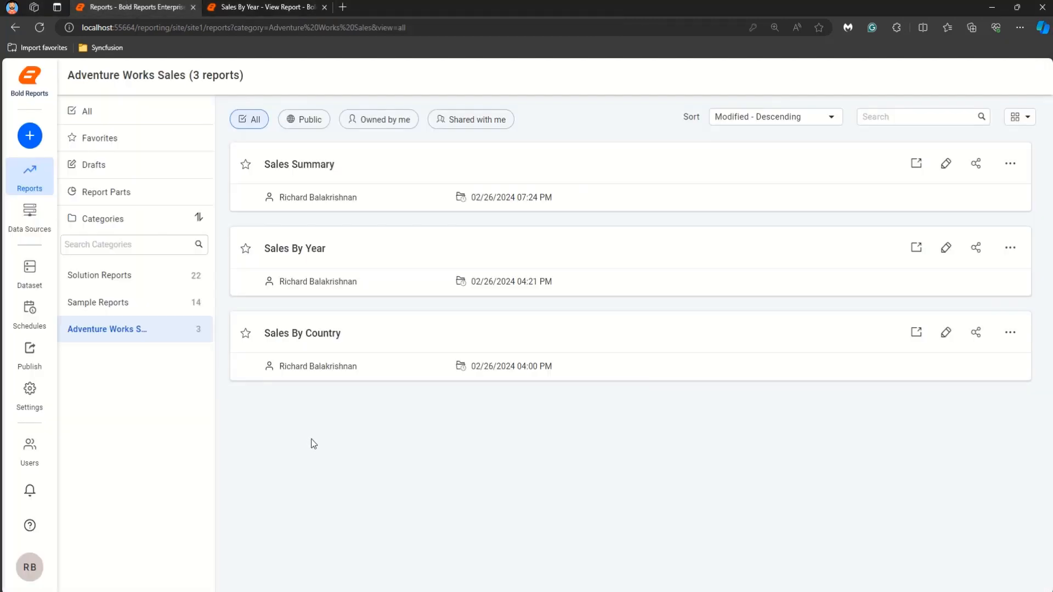
pyautogui.click(400, 331)
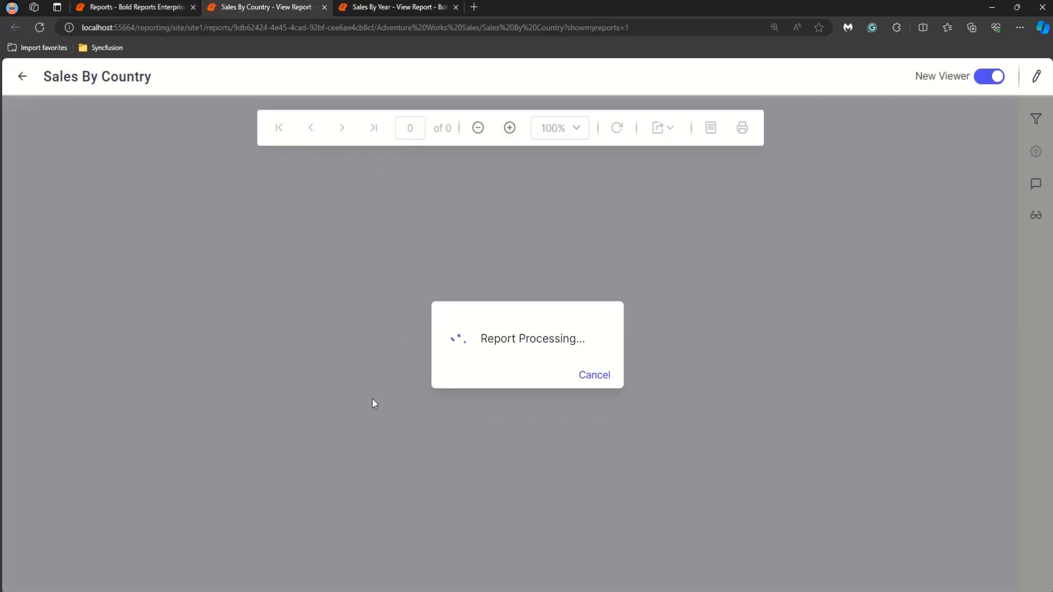
pyautogui.moveTo(384, 314)
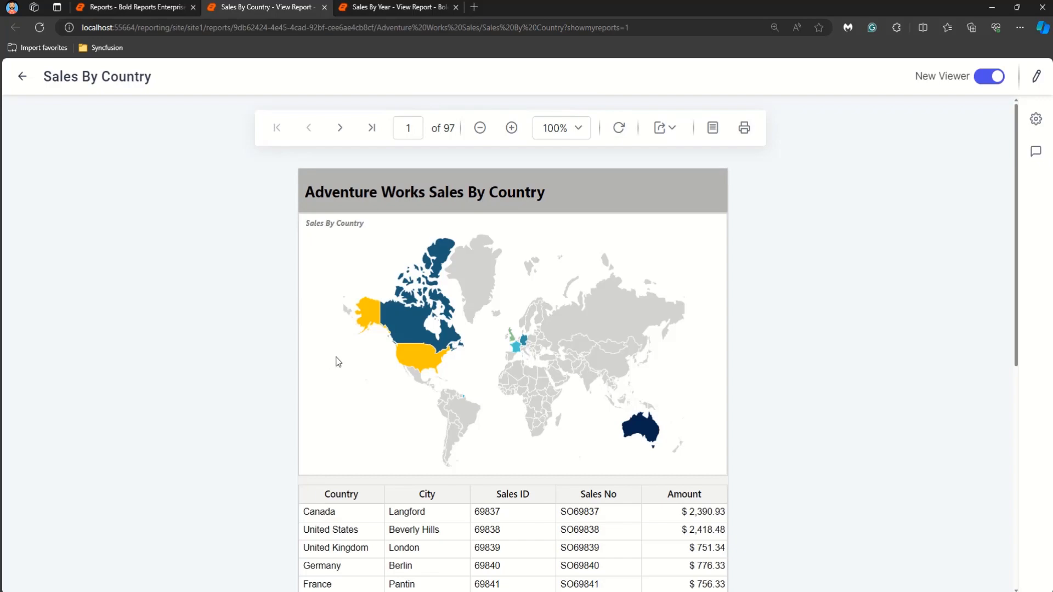
pyautogui.scroll(-4, 337, 362)
pyautogui.scroll(4, 368, 426)
pyautogui.scroll(-4, 218, 340)
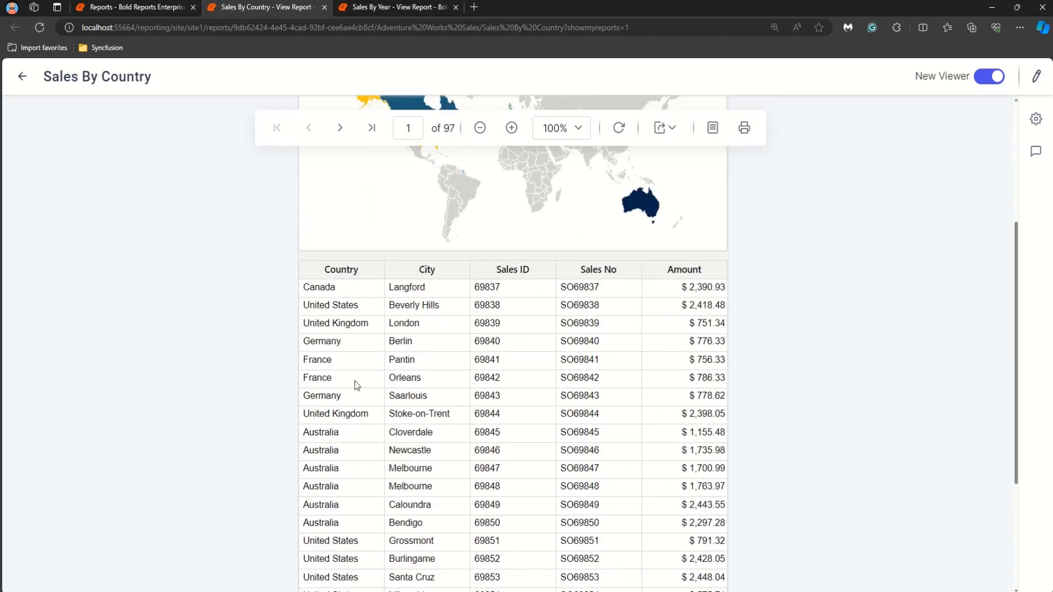
pyautogui.scroll(4, 274, 391)
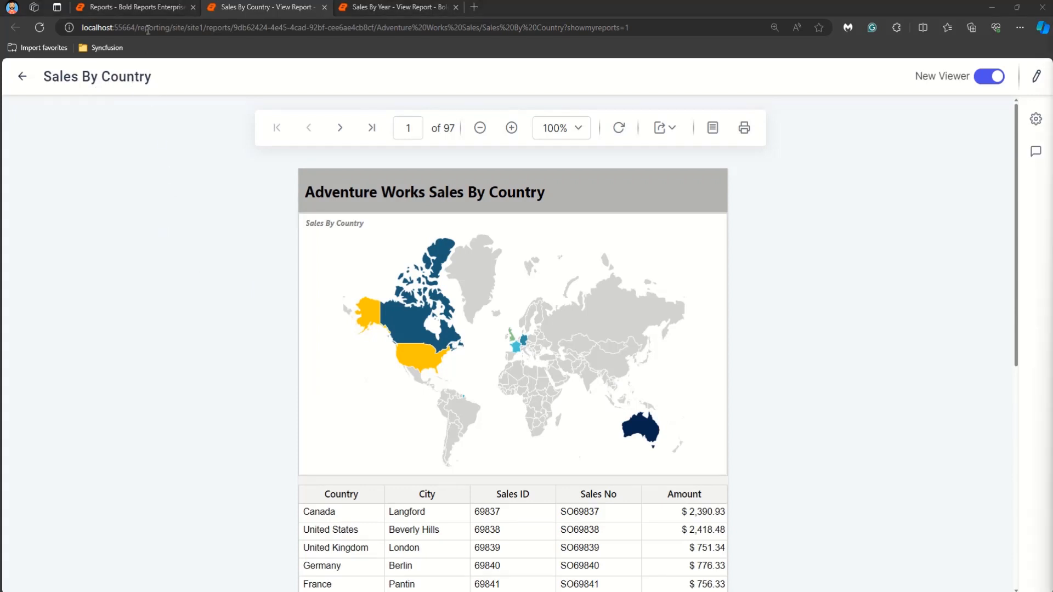
# Step: Return to the report list, open the Sales Summary report and scroll through its table
pyautogui.click(146, 7)
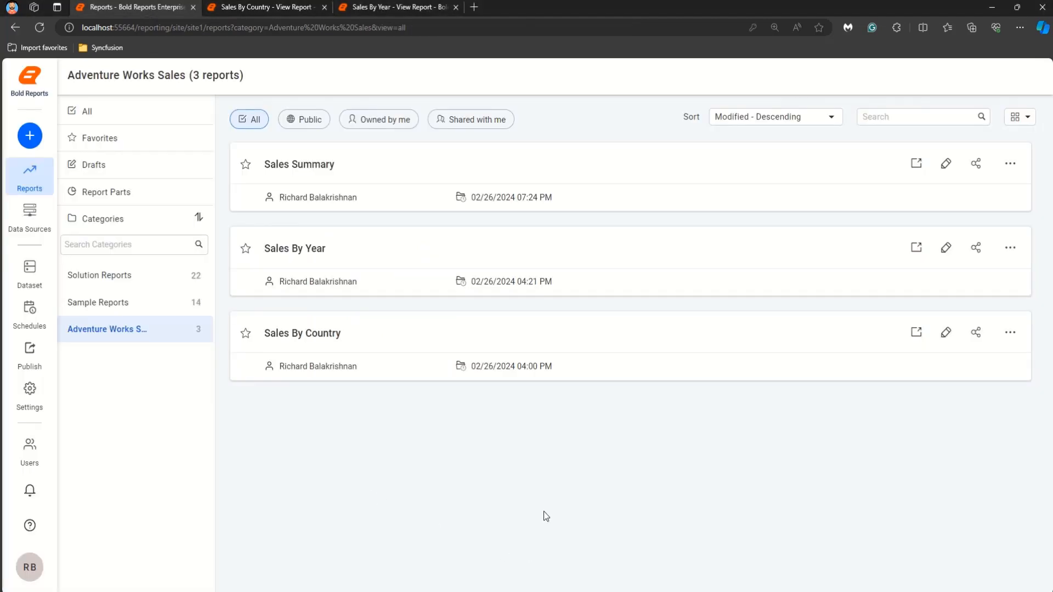
pyautogui.click(560, 164)
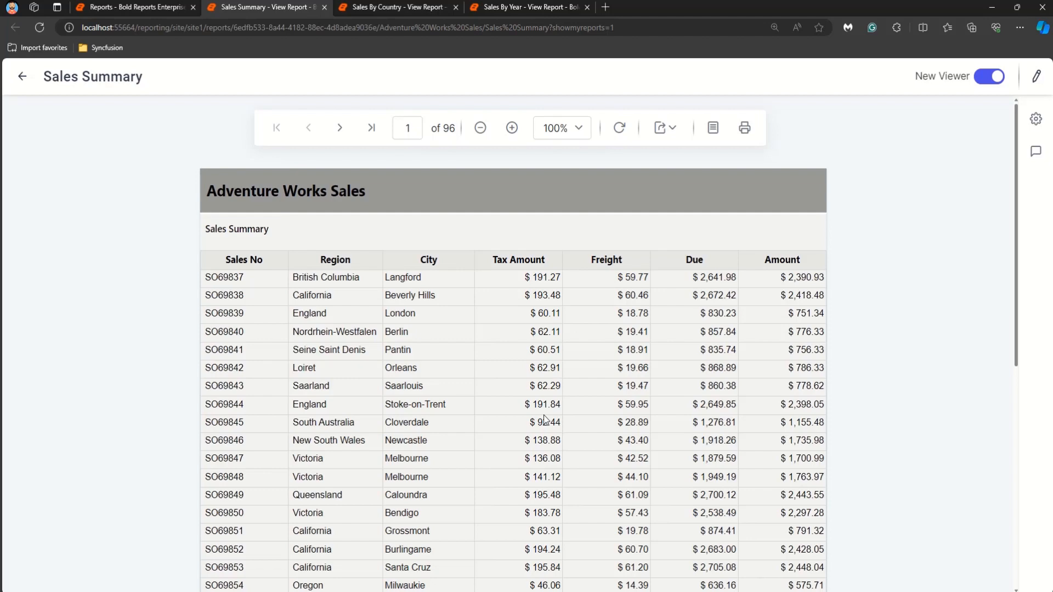
pyautogui.scroll(-3, 545, 419)
pyautogui.scroll(3, 544, 420)
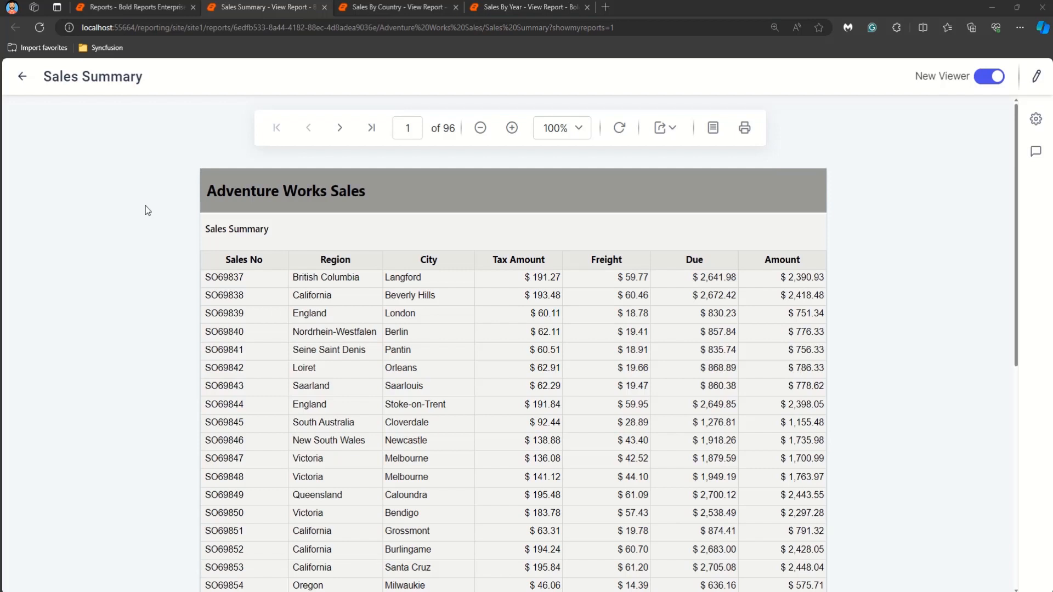
# Step: Edit the Sales By Year report and start publishing its SalesByYearChart item as a report part
pyautogui.click(136, 6)
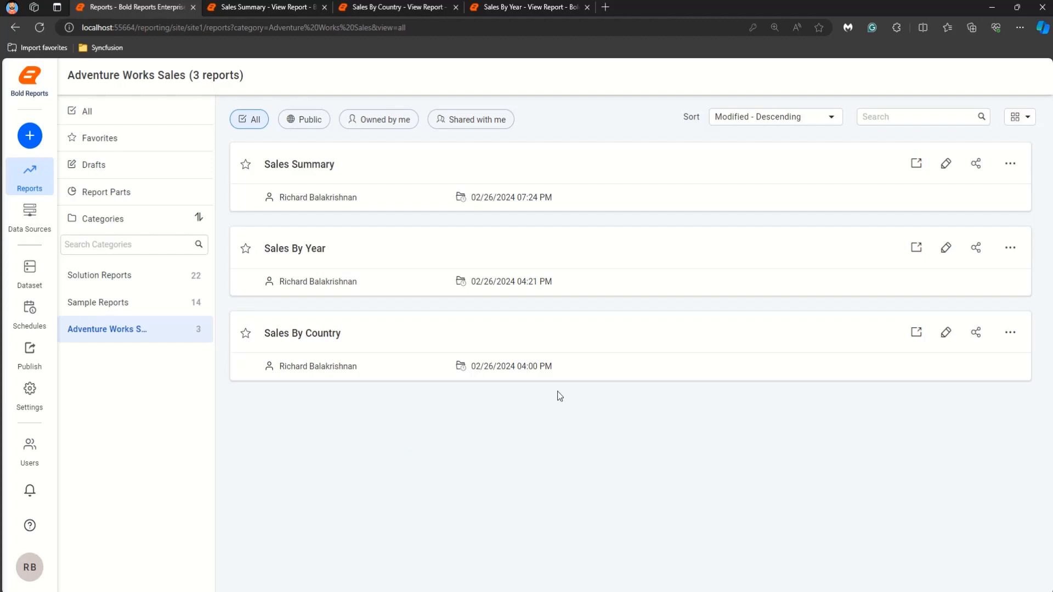
pyautogui.click(950, 249)
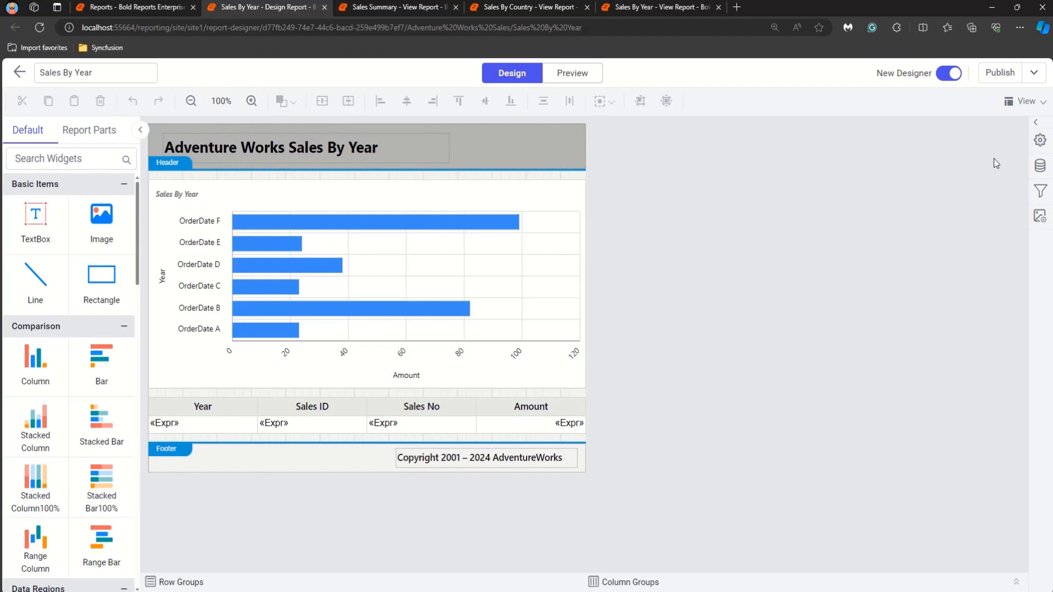
pyautogui.click(1034, 72)
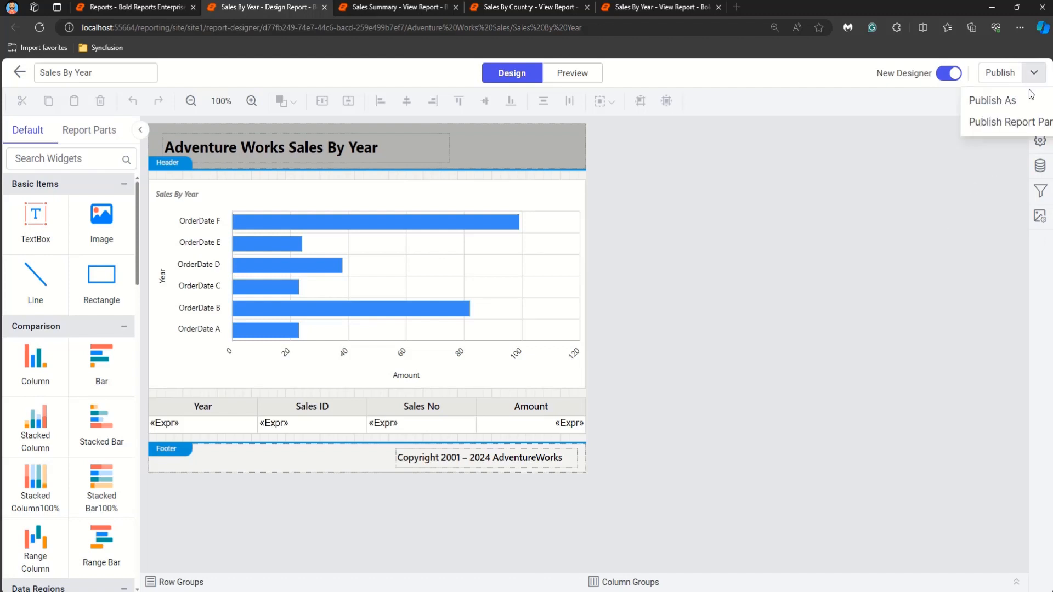
pyautogui.click(1007, 131)
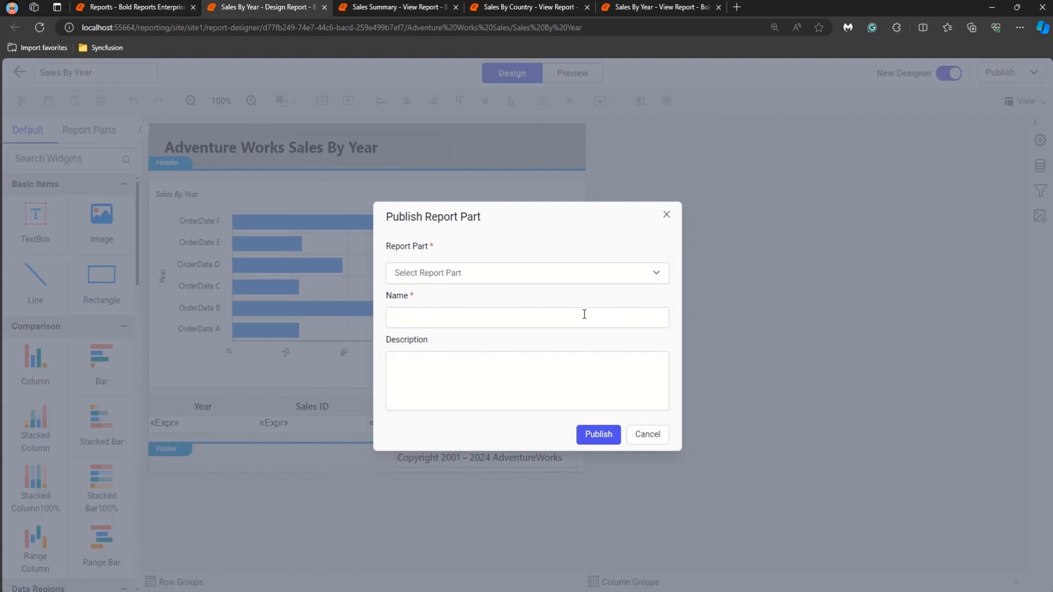
pyautogui.click(539, 276)
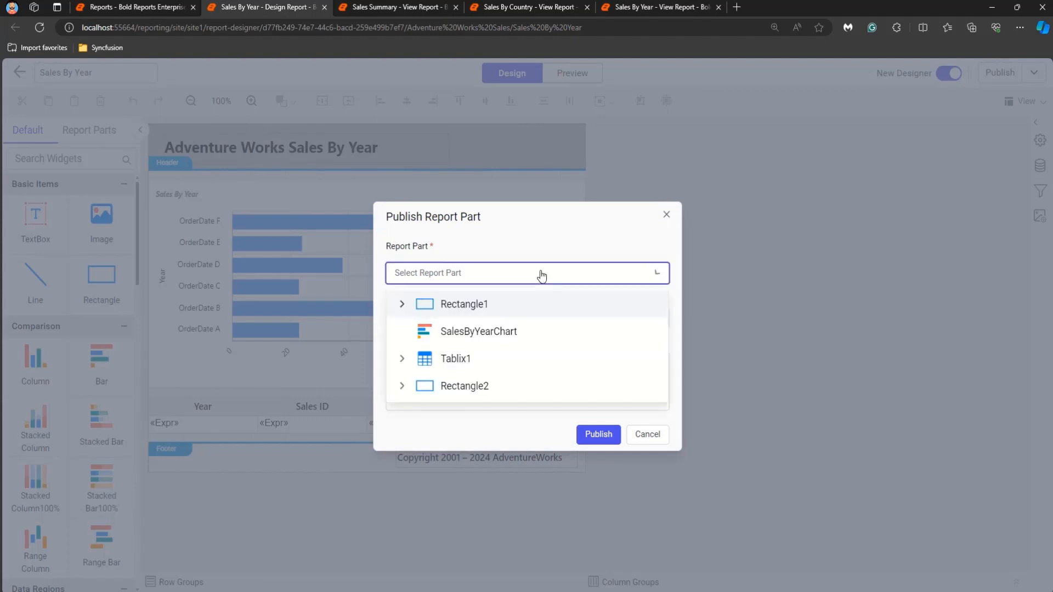
pyautogui.click(519, 336)
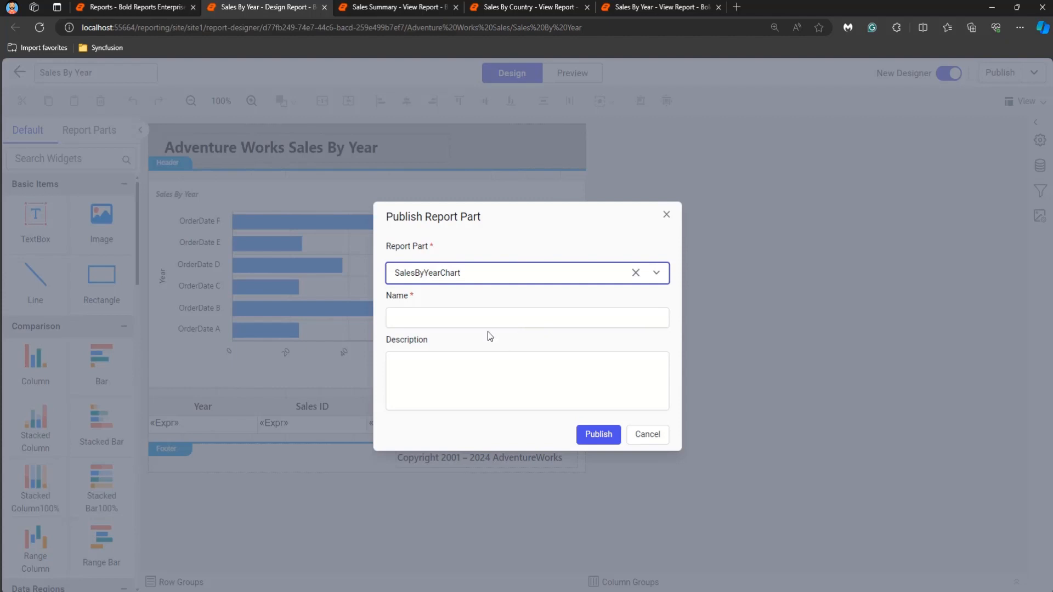
# Step: Name the report part SalesChart, describe it as "shows the sales year info in chart", and publish it
pyautogui.click(497, 316)
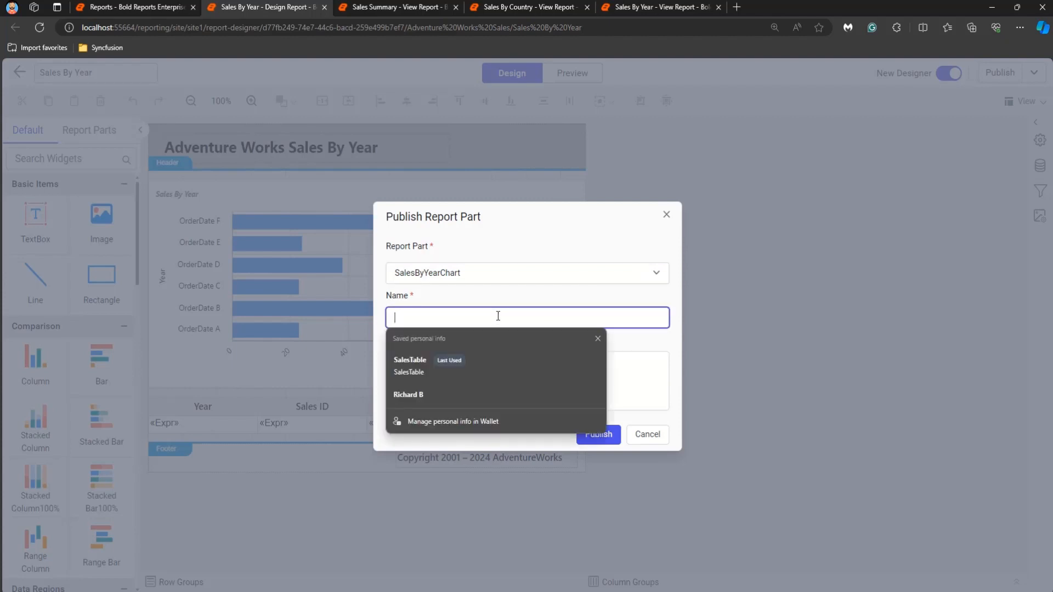
pyautogui.write('Sales')
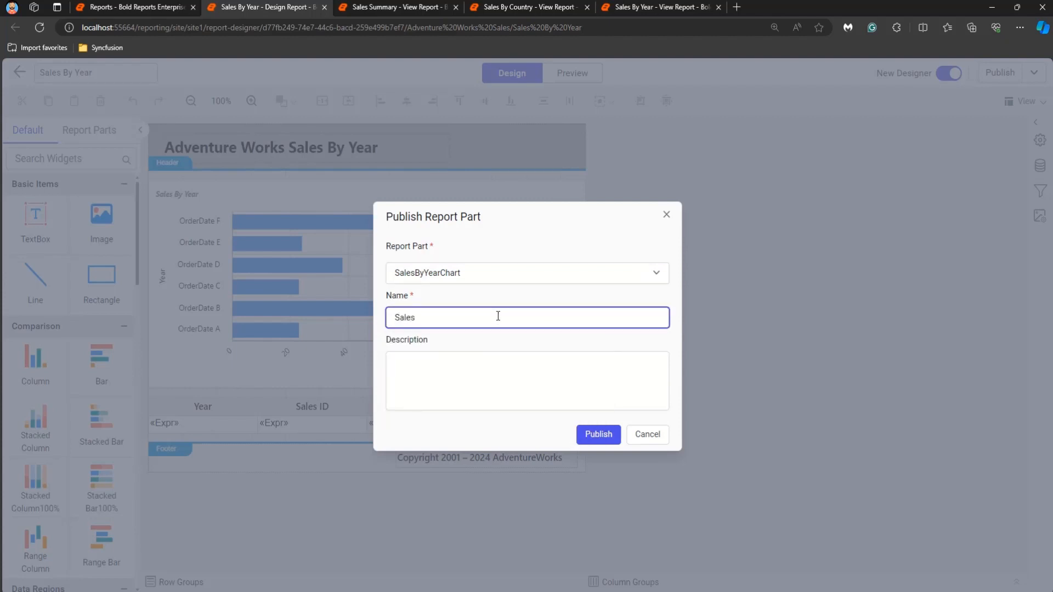
pyautogui.write('Chart')
pyautogui.click(492, 363)
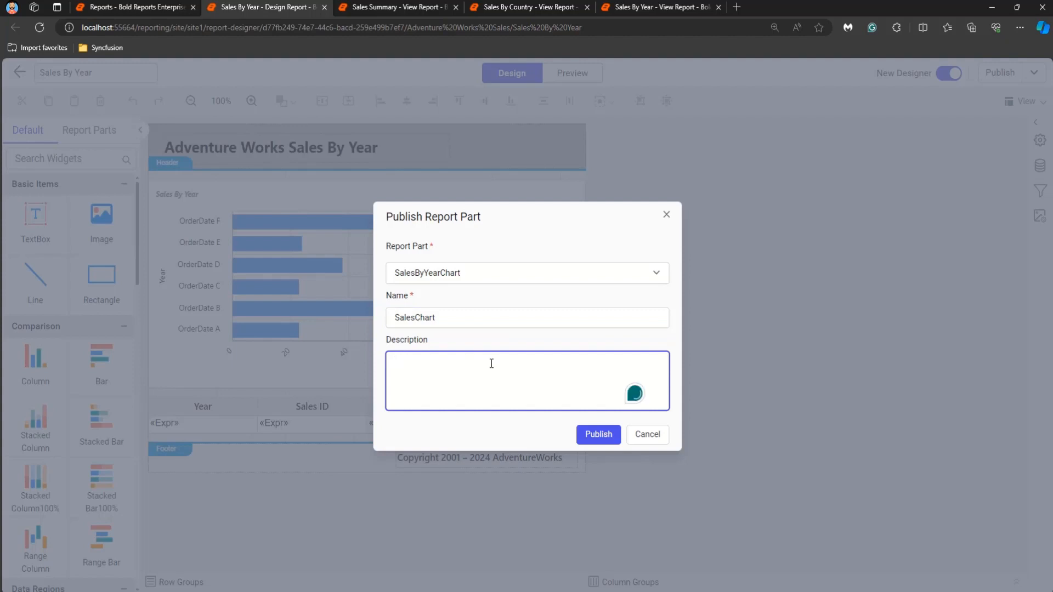
pyautogui.write('shows the sales year info in chart')
pyautogui.click(597, 436)
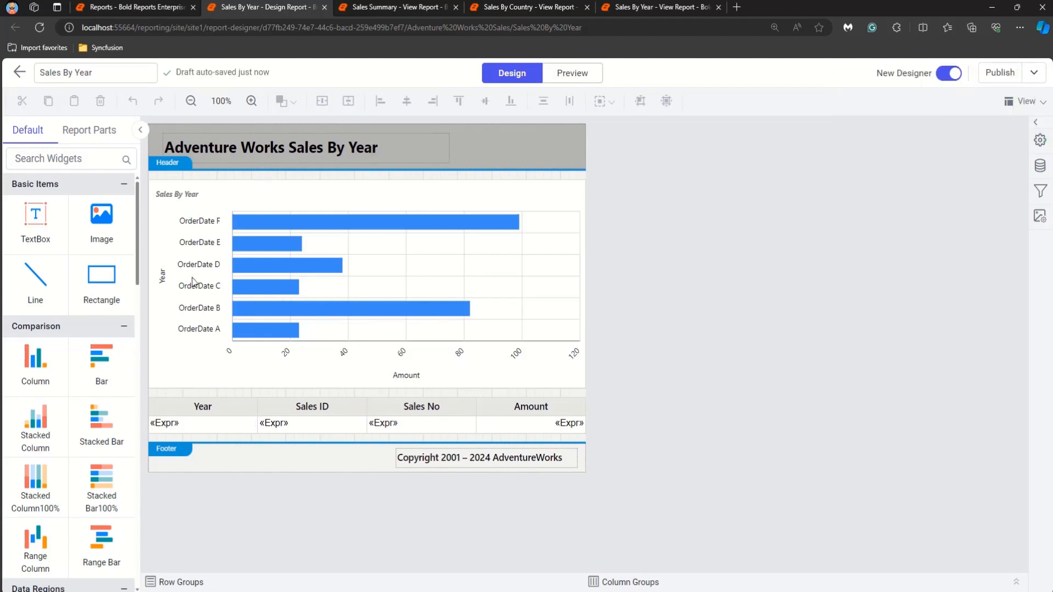
# Step: Check the Report Parts list, then return to the Adventure Works Sales category
pyautogui.click(132, 6)
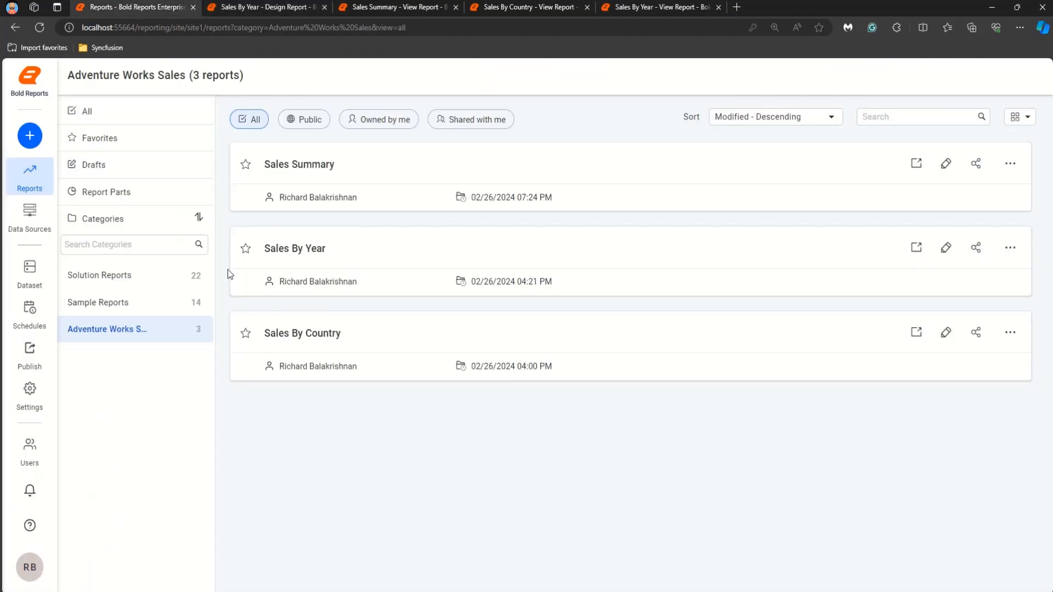
pyautogui.click(160, 204)
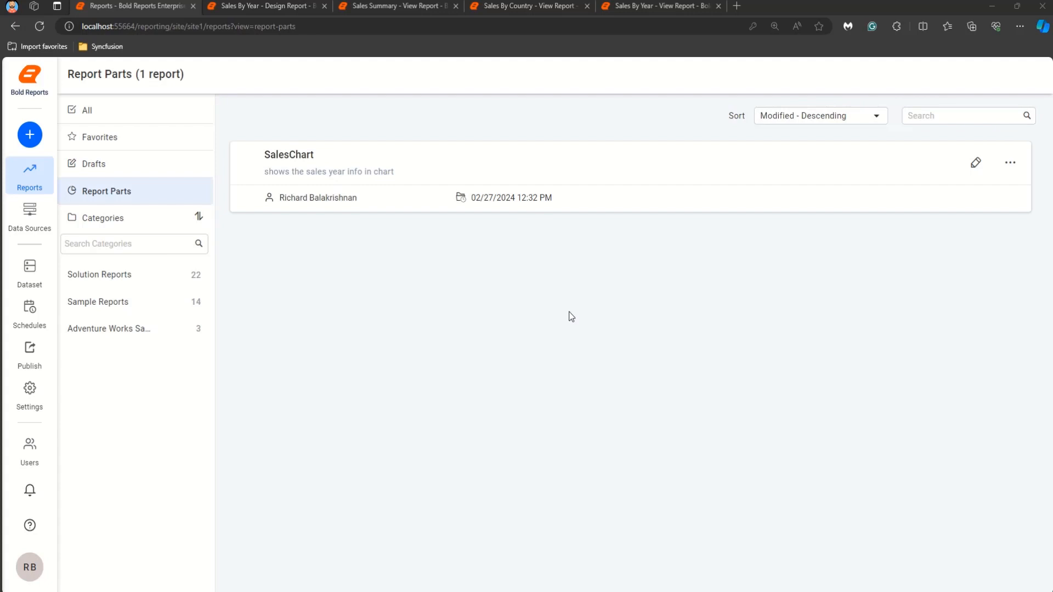
pyautogui.click(97, 333)
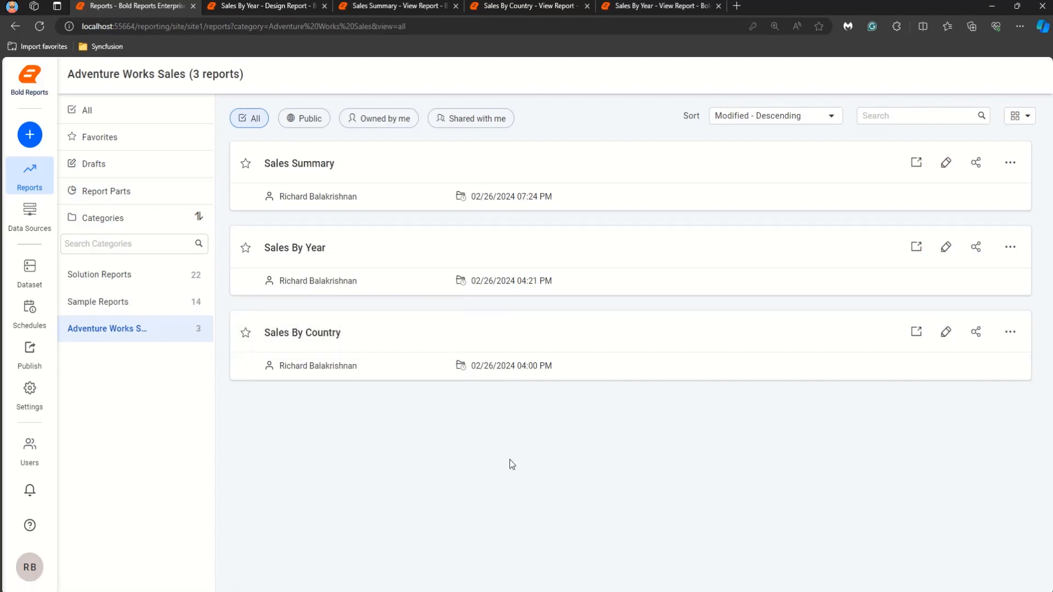
# Step: Edit the Sales By Country report and start publishing its SalesMap item as a report part
pyautogui.click(947, 332)
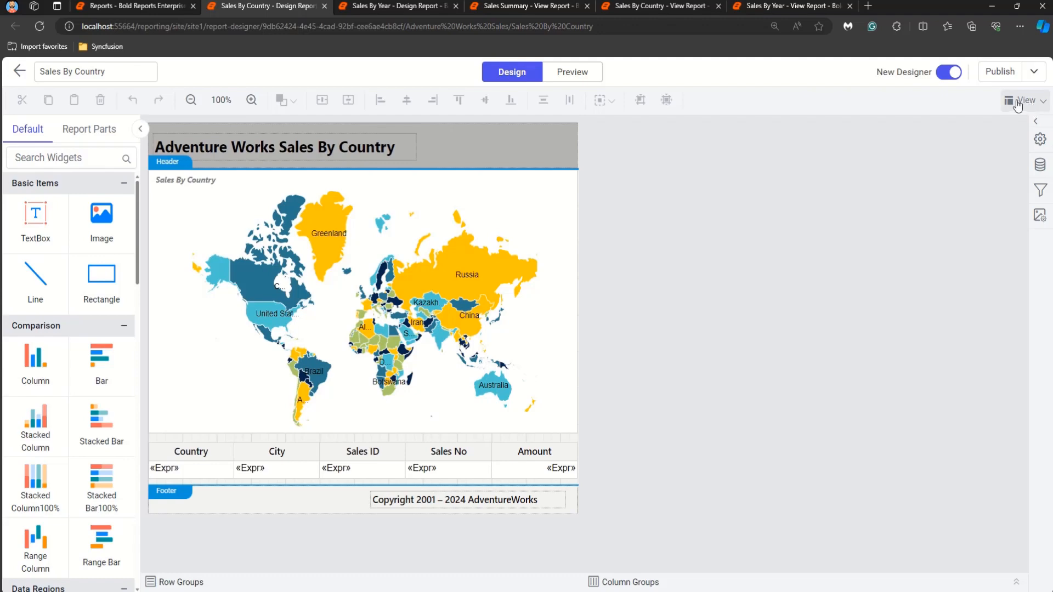
pyautogui.click(1034, 72)
pyautogui.click(1006, 121)
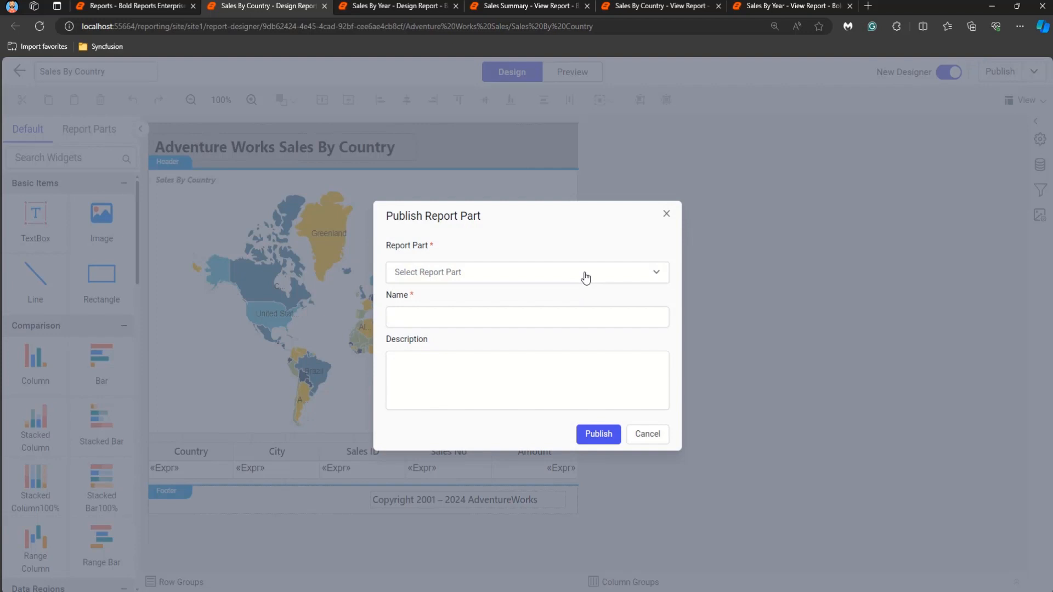
pyautogui.click(586, 277)
pyautogui.click(570, 330)
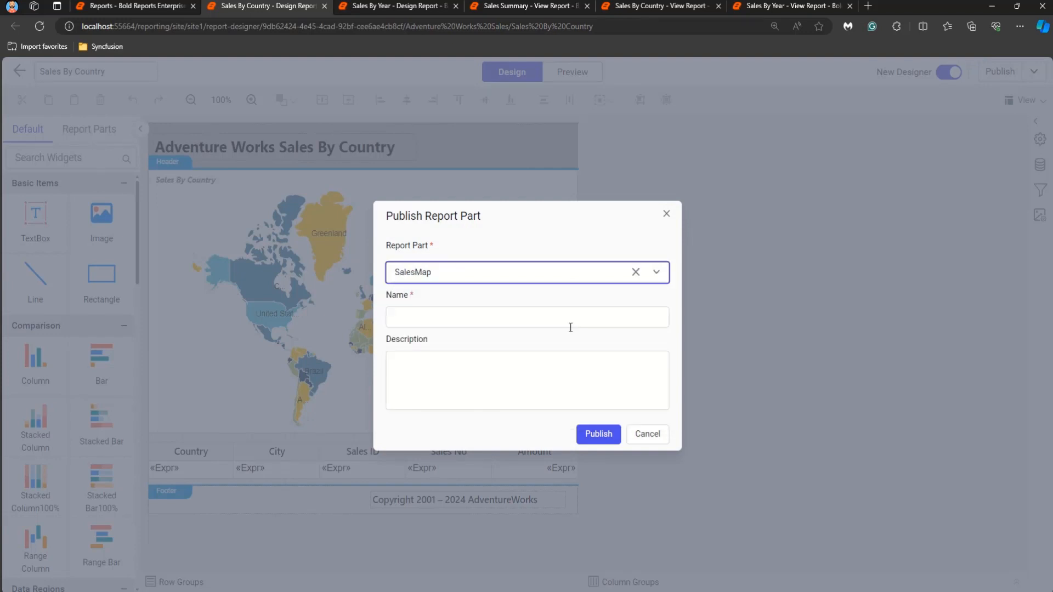
# Step: Name the report part SalesMap, describe it as "contains info about sales regions", and publish it
pyautogui.click(570, 328)
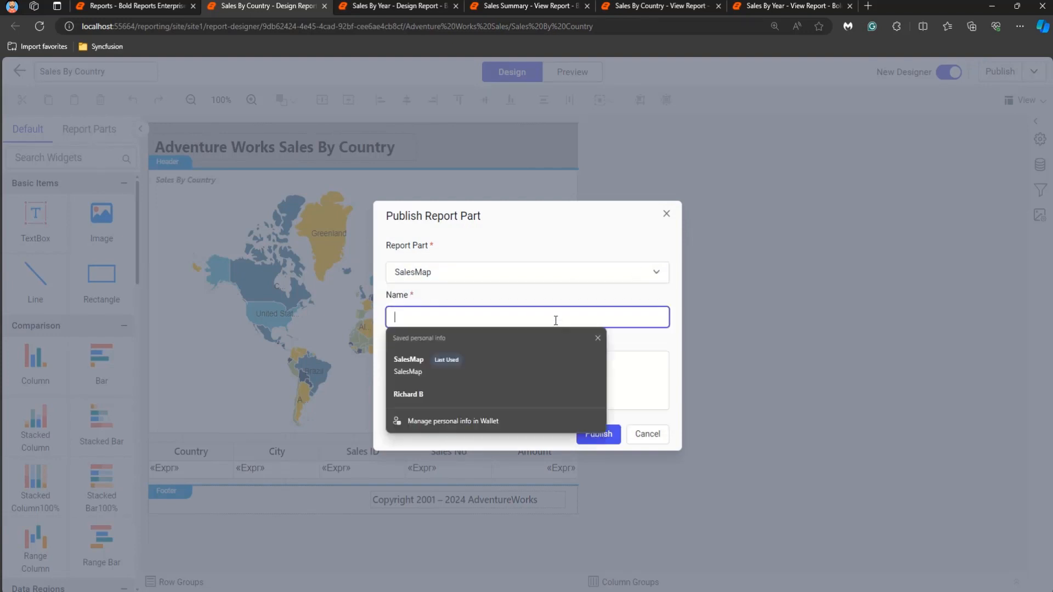
pyautogui.click(501, 365)
pyautogui.click(536, 364)
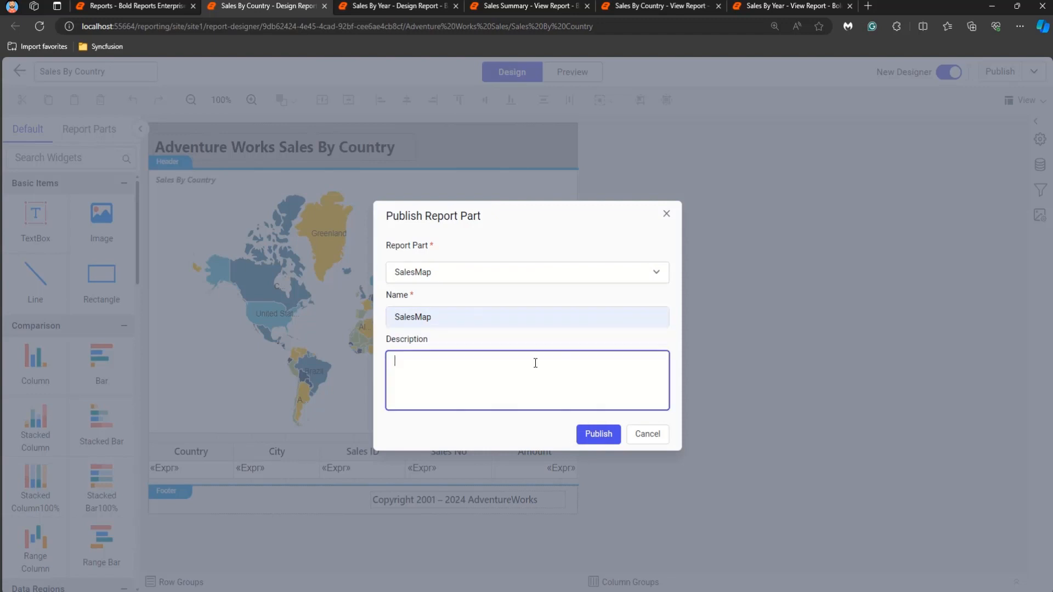
pyautogui.write('contains info')
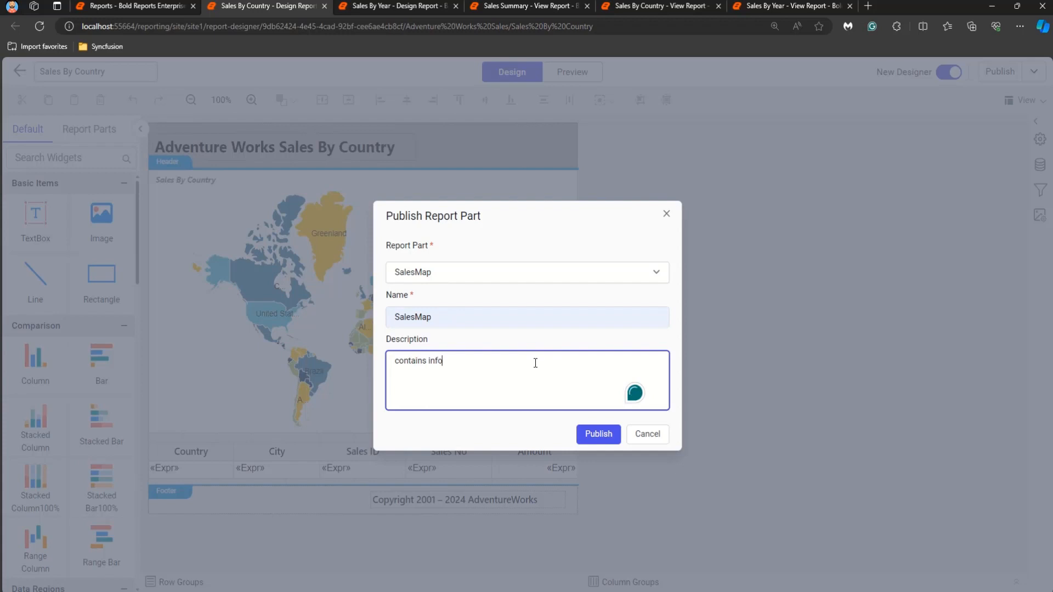
pyautogui.write(' about sales regions')
pyautogui.click(537, 419)
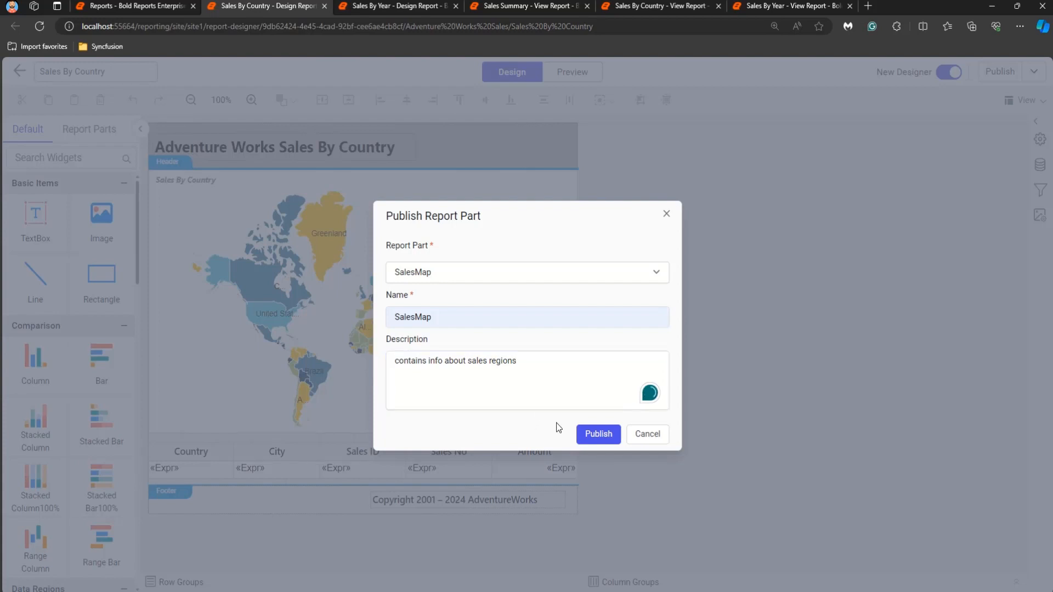
pyautogui.click(586, 433)
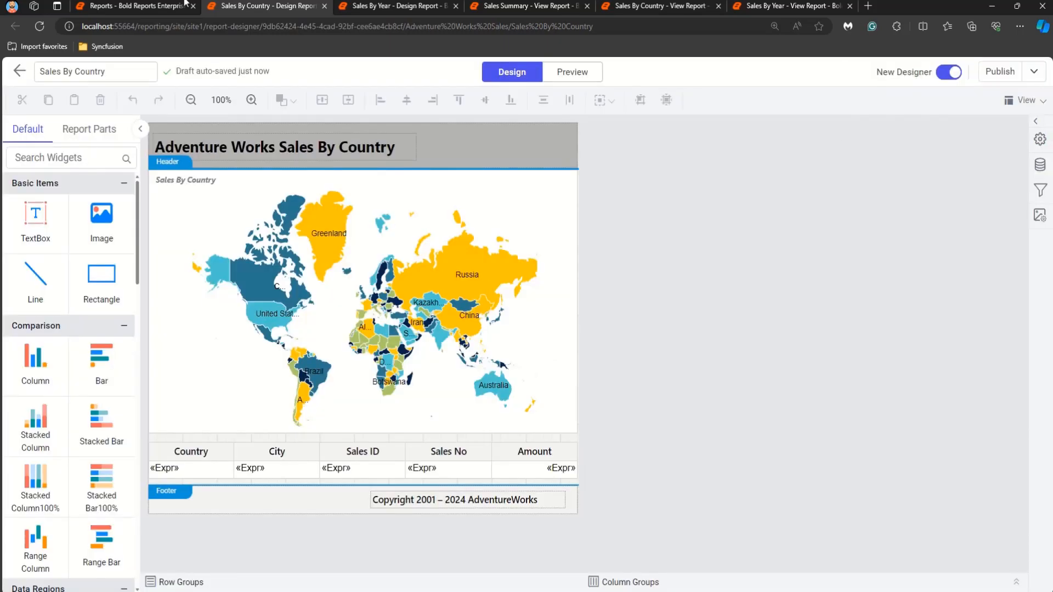
# Step: Edit the Sales Summary report and start publishing its SalesTable item as a report part
pyautogui.click(144, 5)
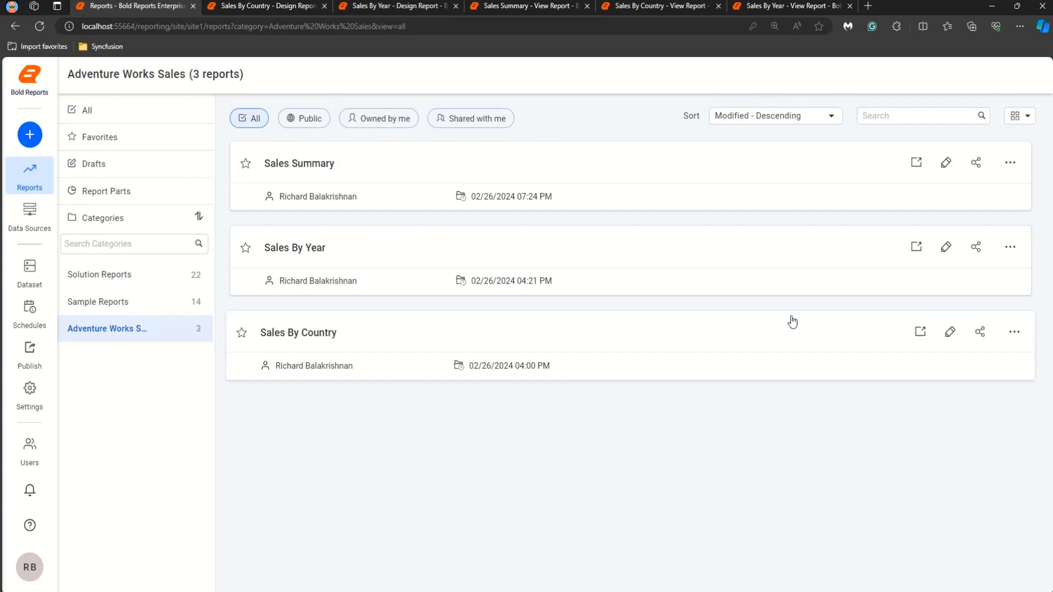
pyautogui.click(950, 164)
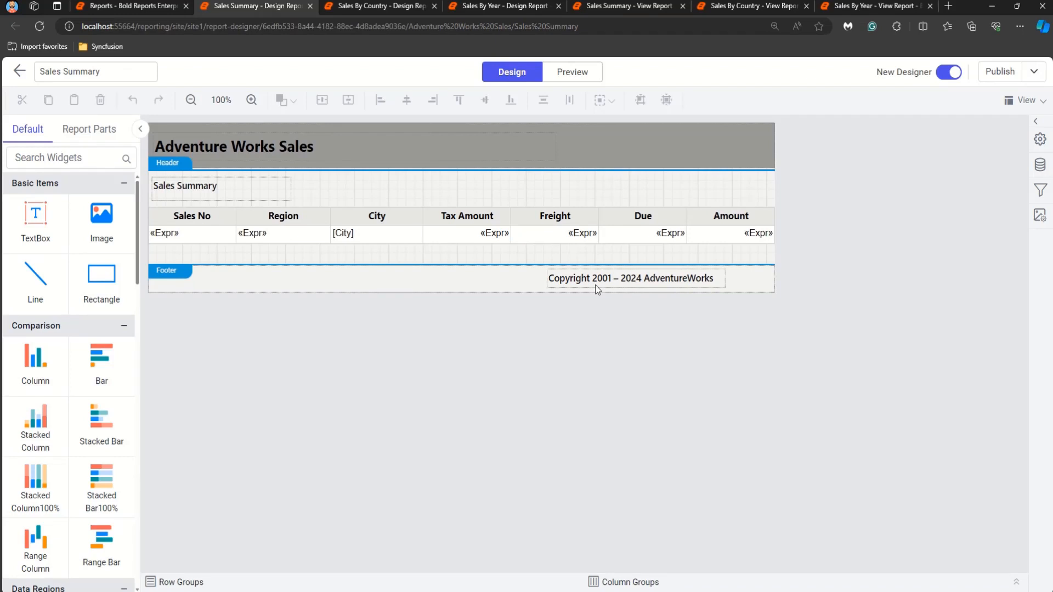
pyautogui.click(1035, 74)
pyautogui.click(1009, 120)
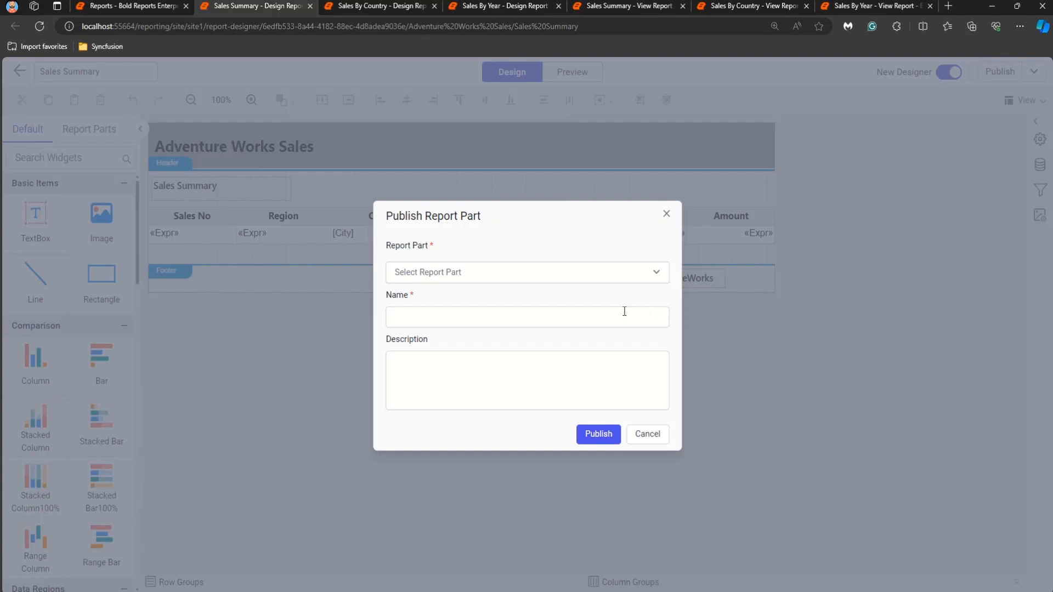
pyautogui.click(593, 274)
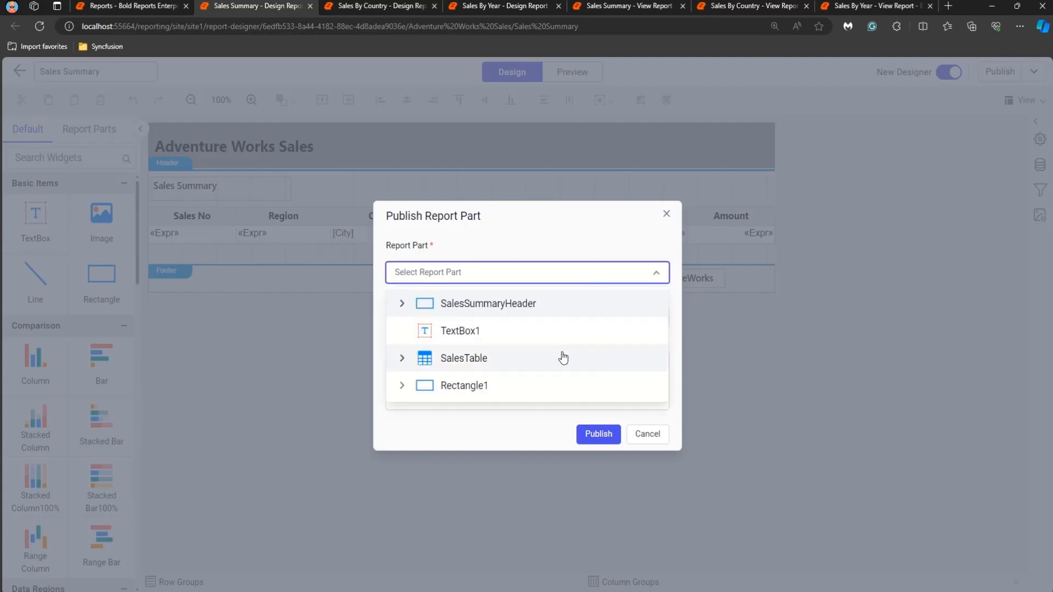
pyautogui.click(560, 361)
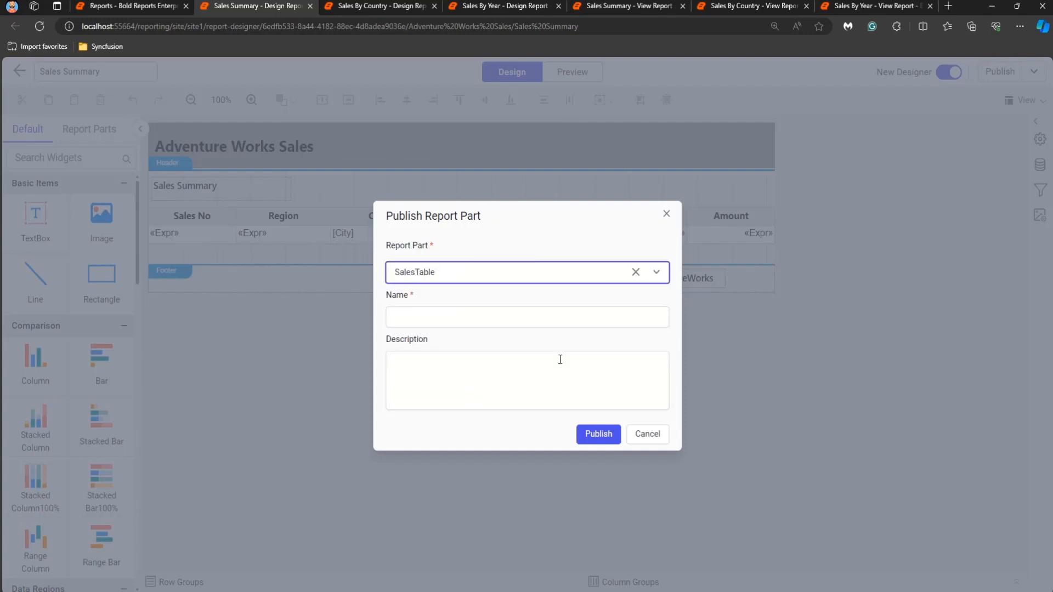
# Step: Name the report part SalesTable, describe it as "contains info about sales", and publish it
pyautogui.click(556, 319)
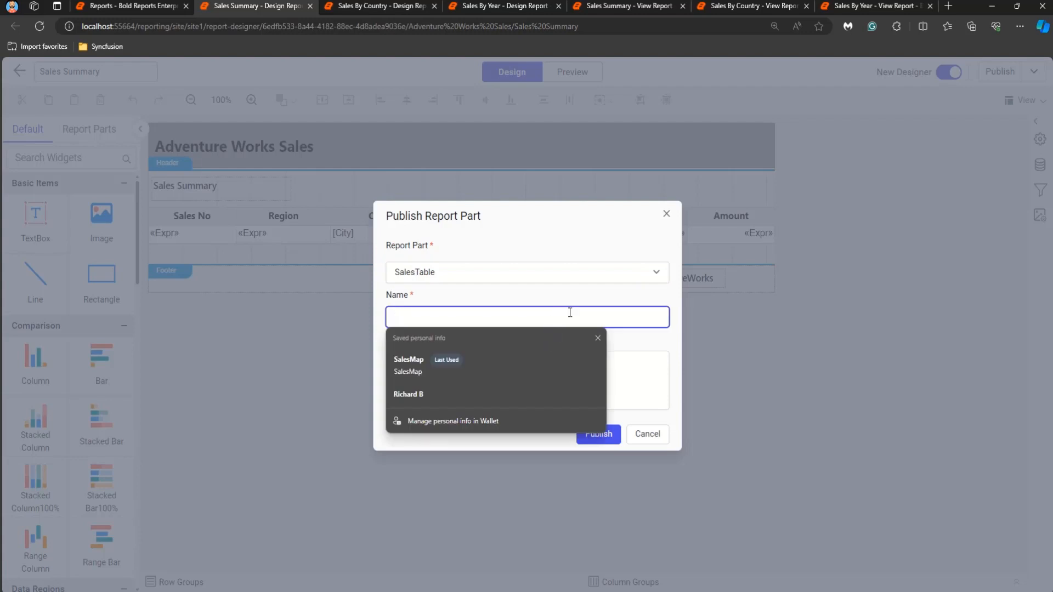
pyautogui.write('Sales')
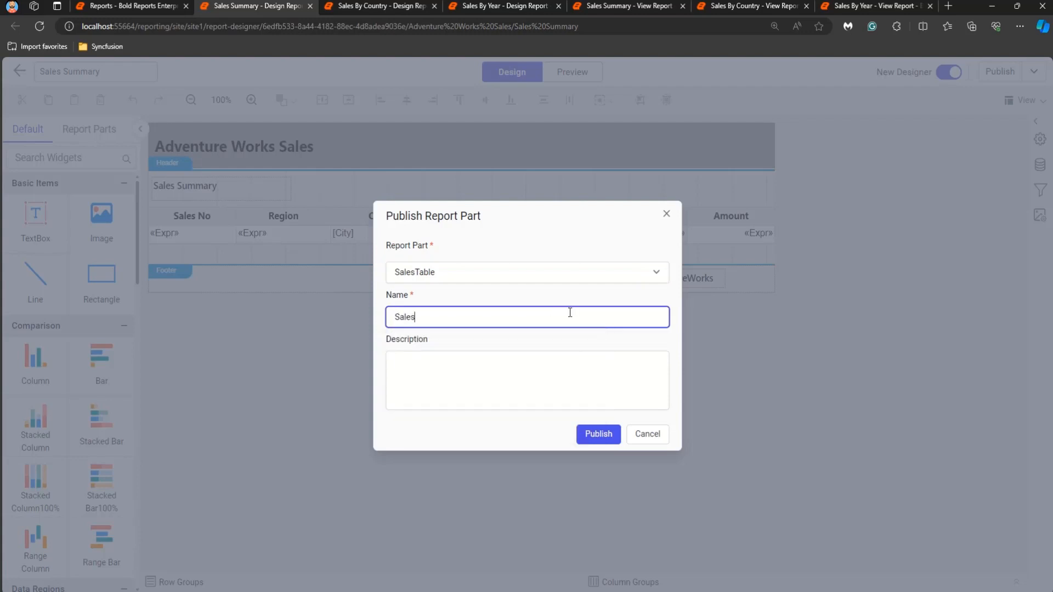
pyautogui.write('Table')
pyautogui.click(558, 367)
pyautogui.write('co')
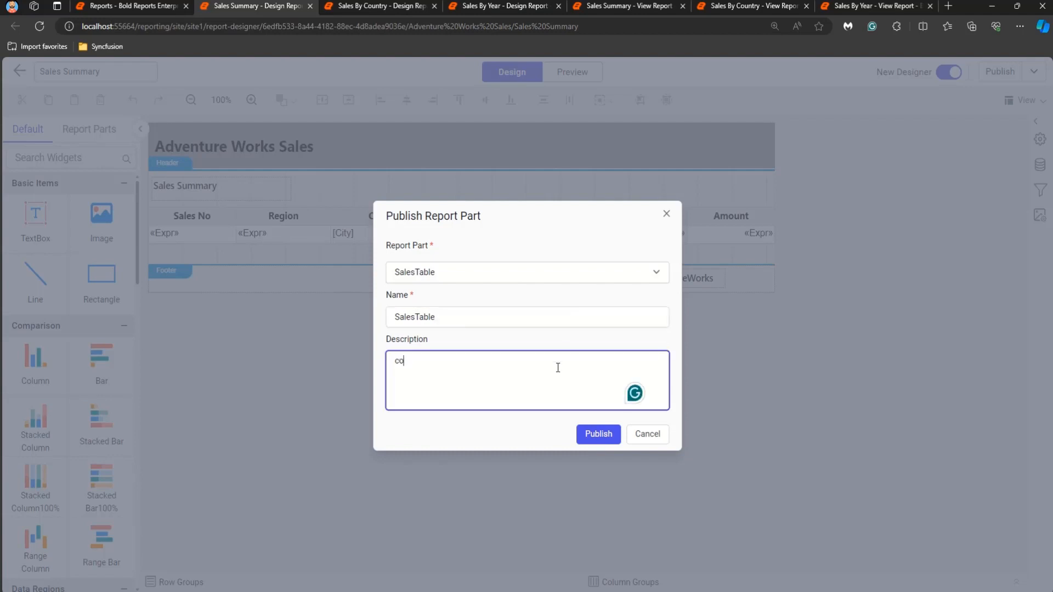
pyautogui.write('ntains infor a')
pyautogui.press('BackSpace')
pyautogui.press('BackSpace')
pyautogui.press('BackSpace')
pyautogui.write('about sales')
pyautogui.click(518, 427)
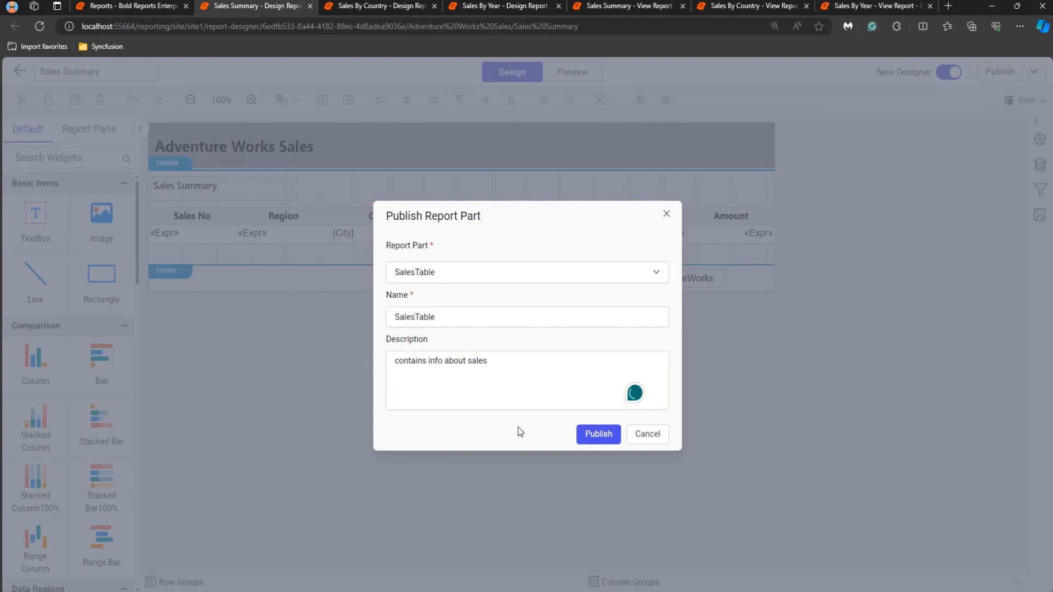
pyautogui.click(582, 437)
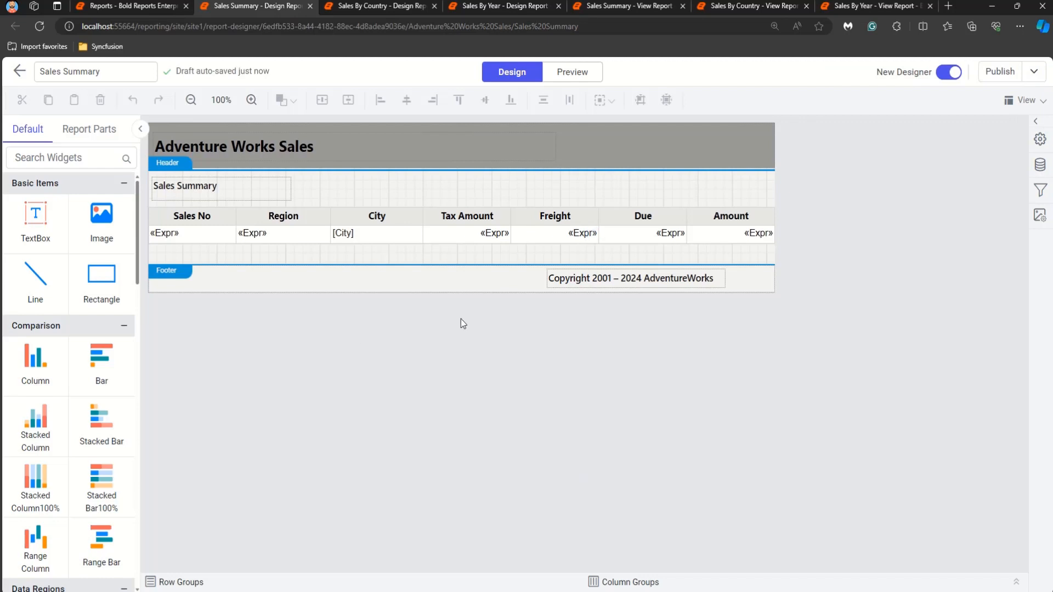
# Step: Check the Report Parts list, then create a new report from scratch named OverallSales
pyautogui.click(113, 5)
pyautogui.click(143, 194)
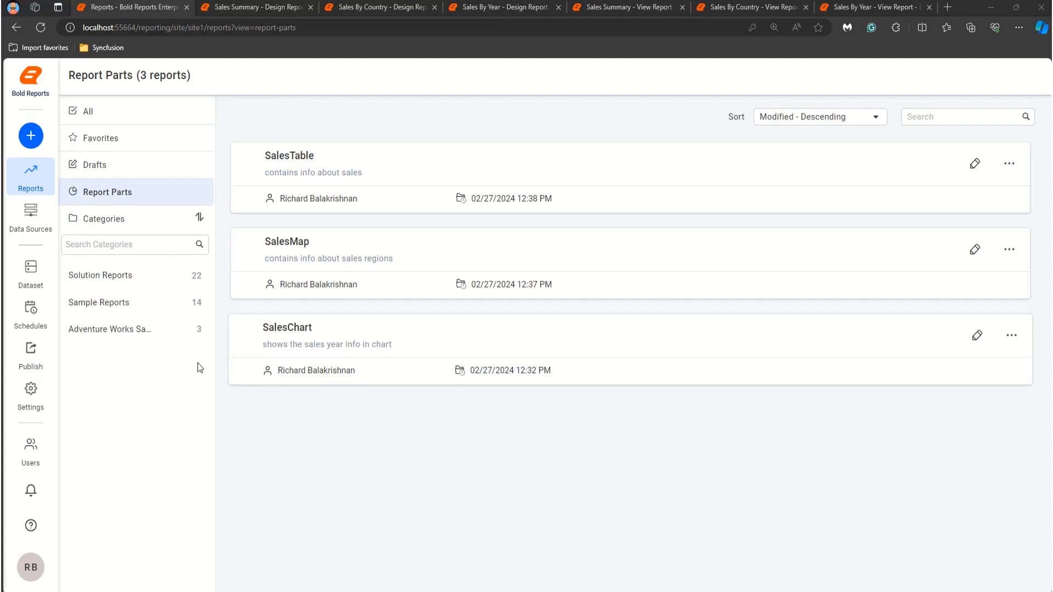
pyautogui.click(32, 137)
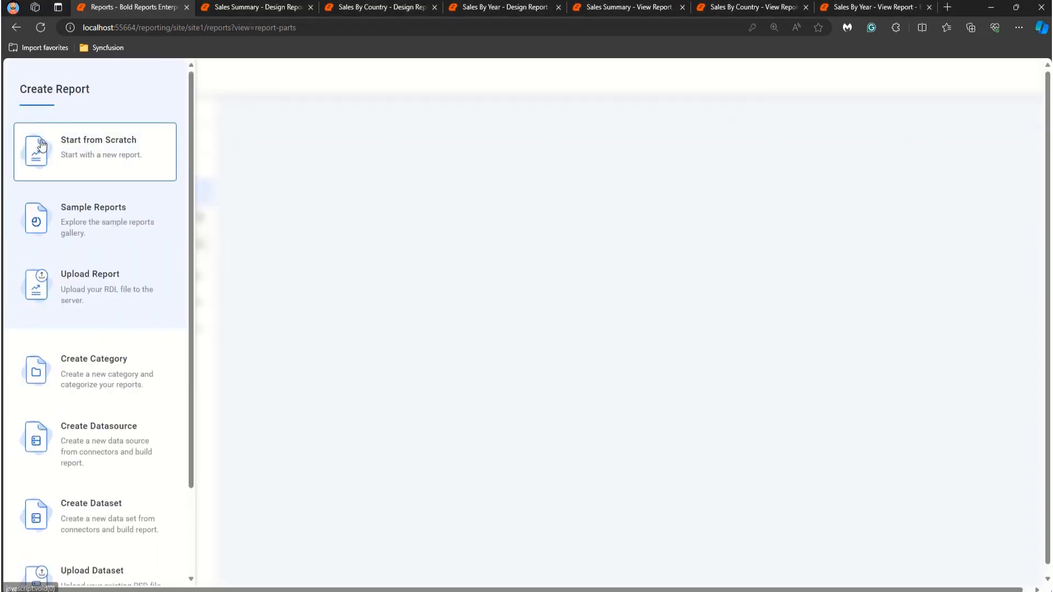
pyautogui.click(66, 144)
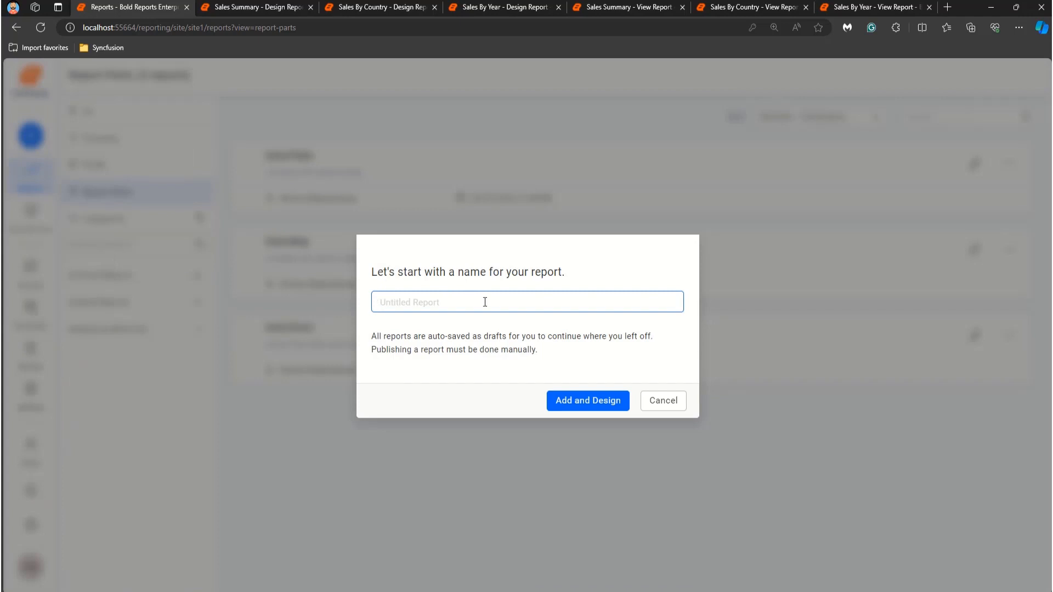
pyautogui.write('OverallSales')
pyautogui.click(576, 400)
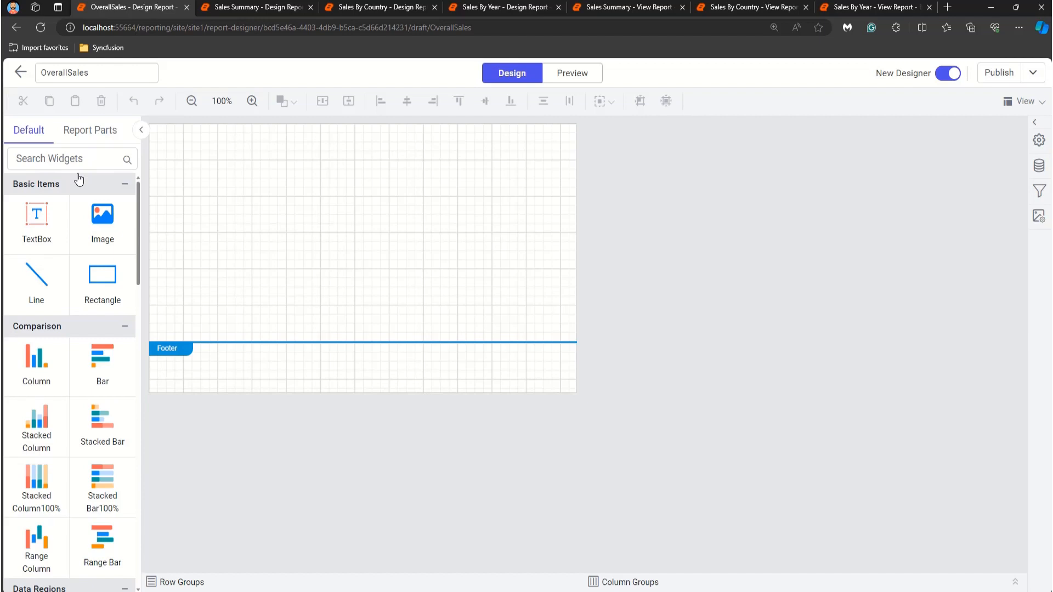
# Step: Add the SalesMap report part to the top of the OverallSales report body
pyautogui.click(99, 139)
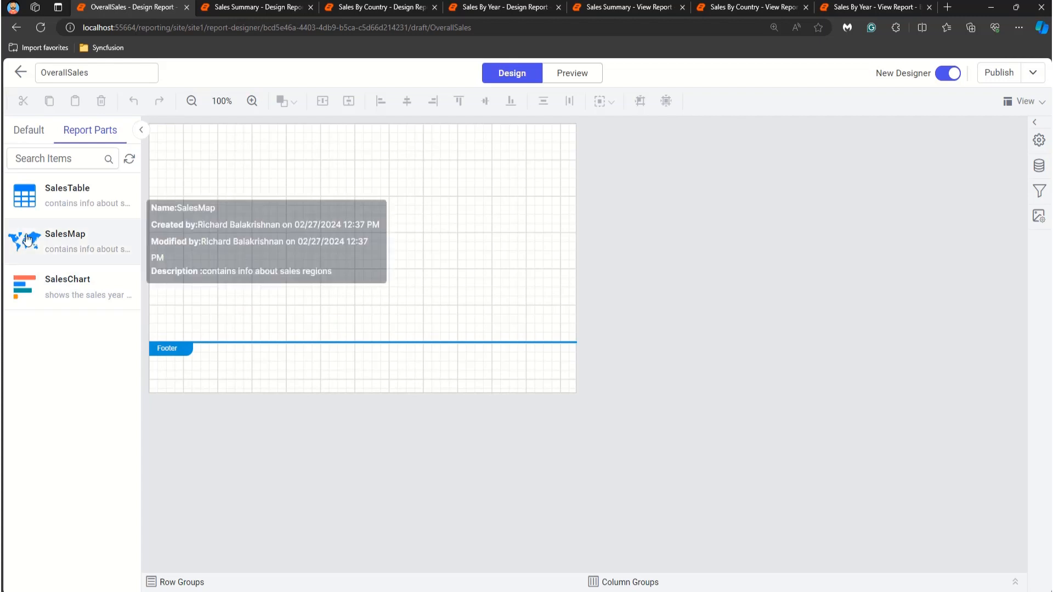
pyautogui.moveTo(25, 240); pyautogui.dragTo(152, 131)
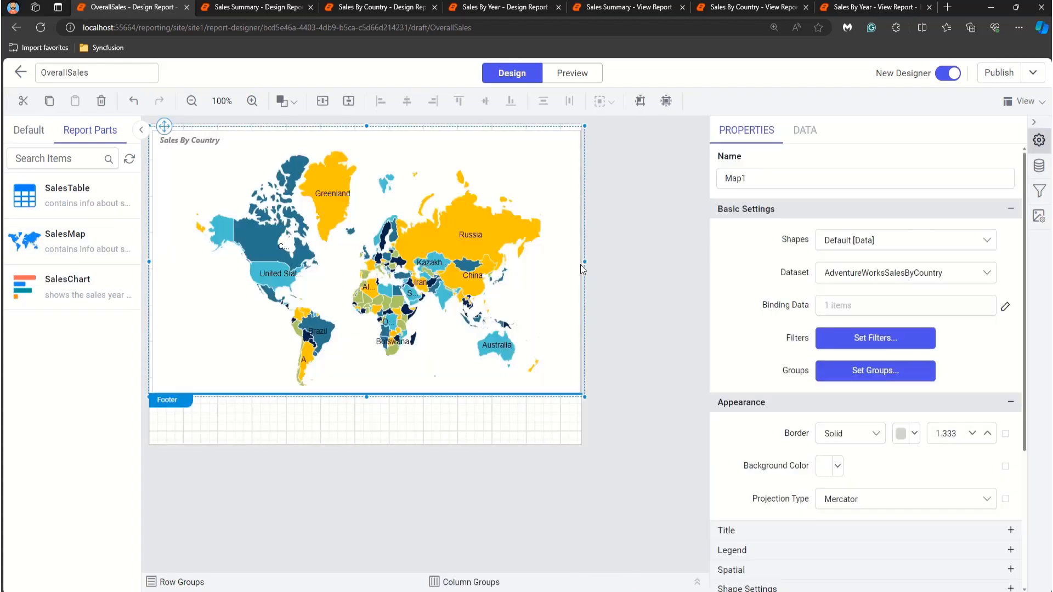